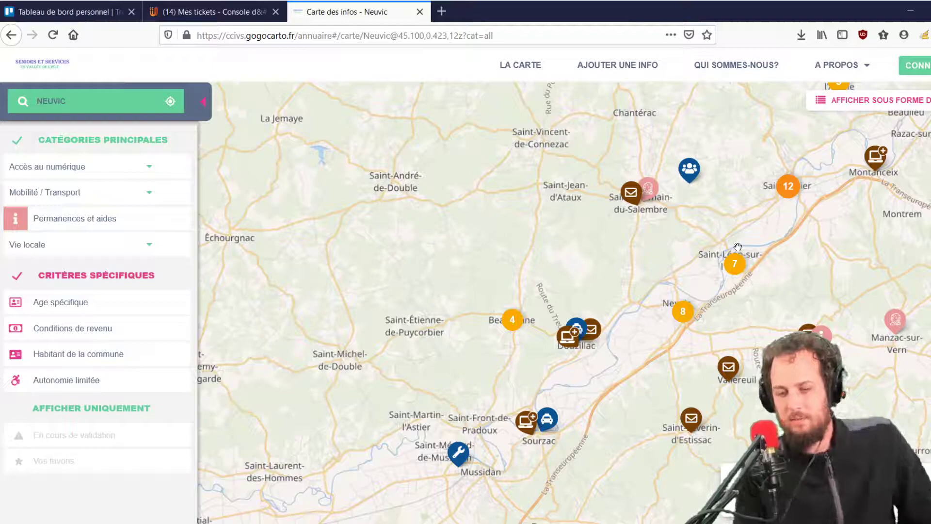
Step: Copy the map's iframe export code with width 800 and height 600, leaving the selected-categories-only option off
{"action": "left_click", "coordinate": [513, 67]}
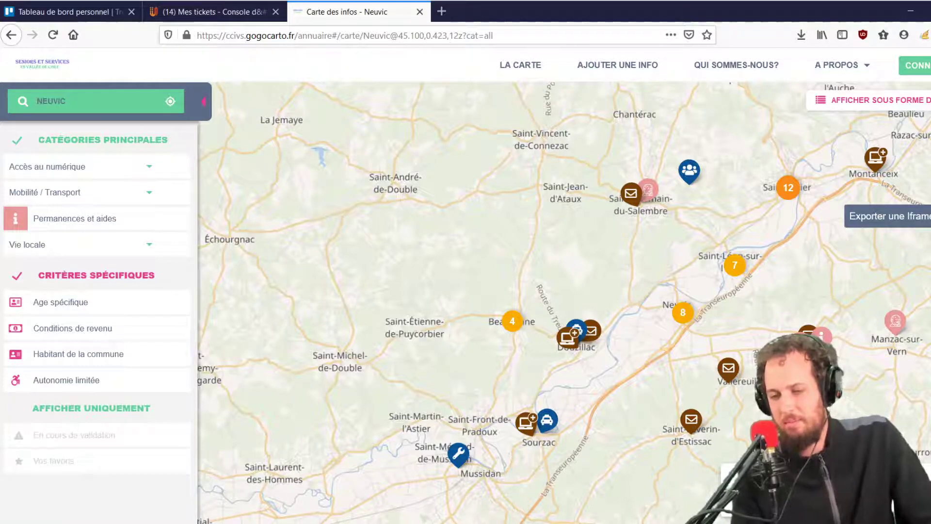
{"action": "left_click", "coordinate": [926, 215]}
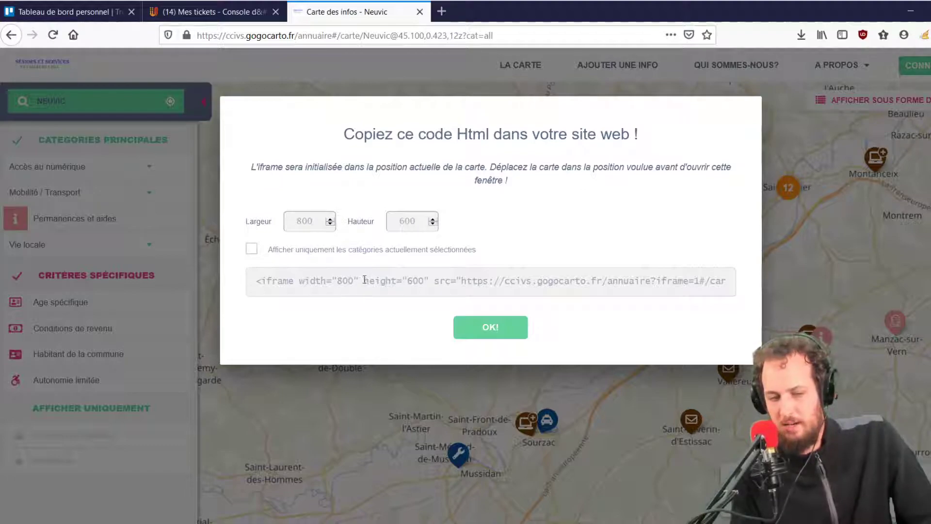
{"action": "left_click", "coordinate": [348, 288]}
{"action": "key", "text": "ctrl+c"}
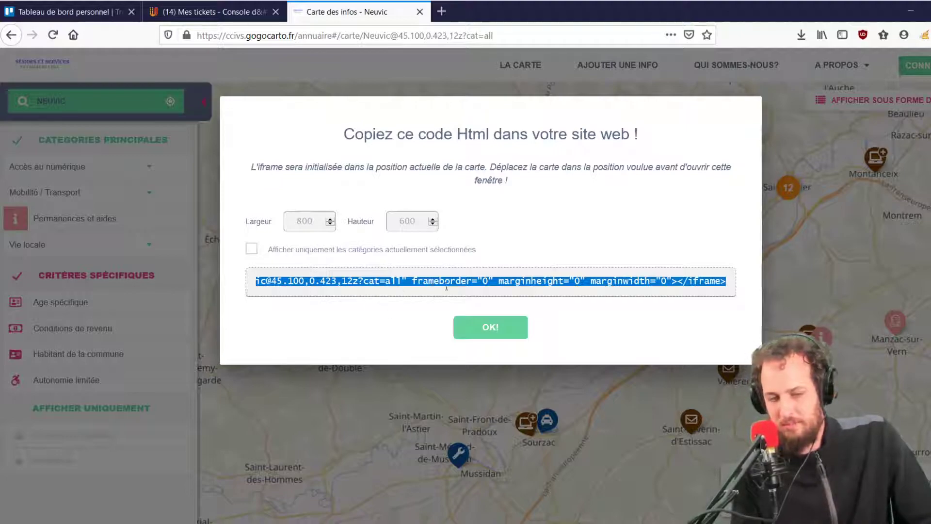
{"action": "left_click", "coordinate": [485, 331]}
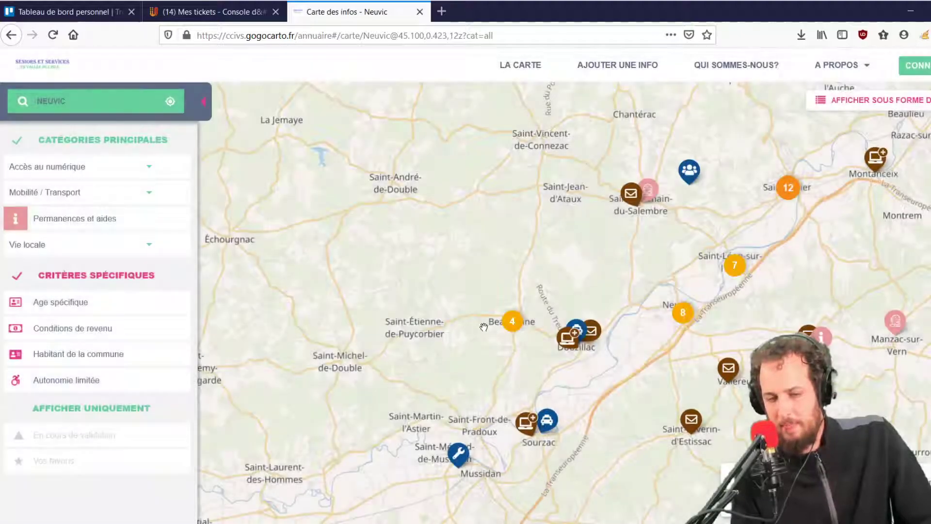
Step: Open douzillacmonvillage.fr in a new browser tab and go to its /wp-admin/ login page
{"action": "left_click", "coordinate": [441, 12]}
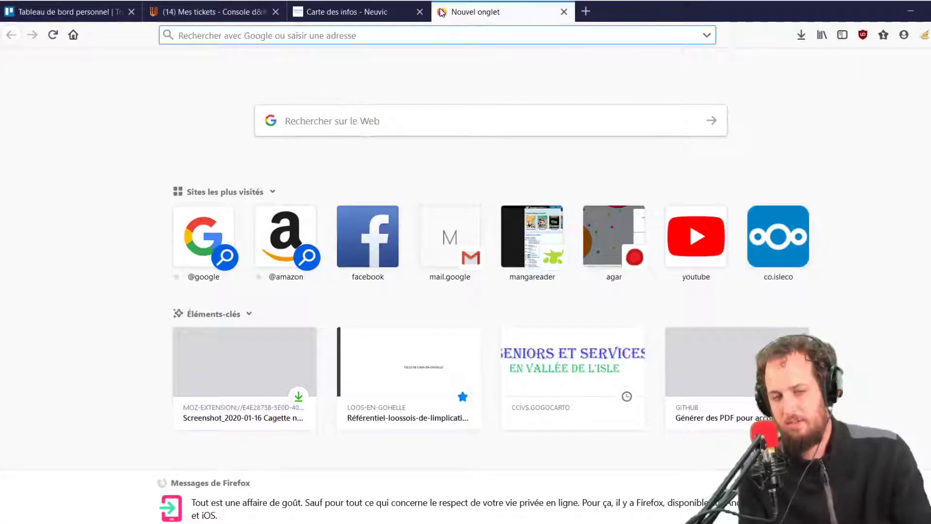
{"action": "type", "text": "douzillacmonvillage.fr/"}
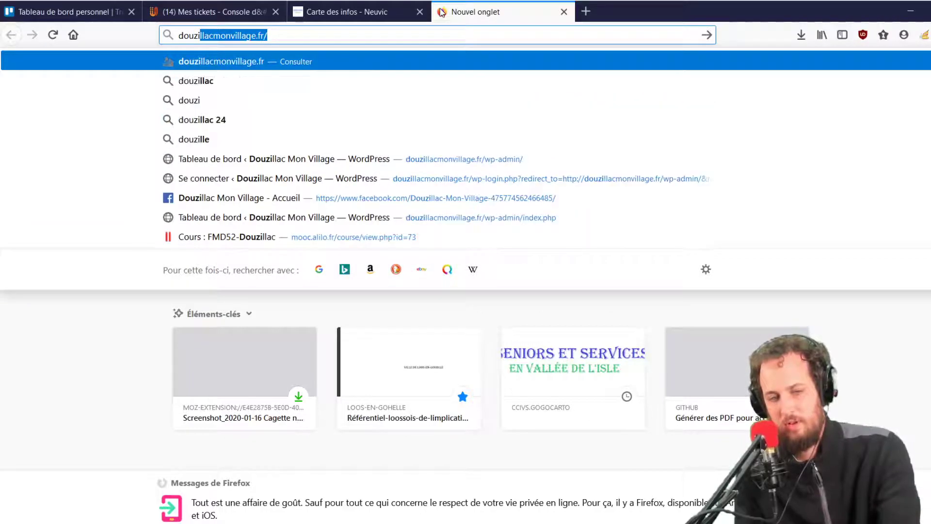
{"action": "key", "text": "Return"}
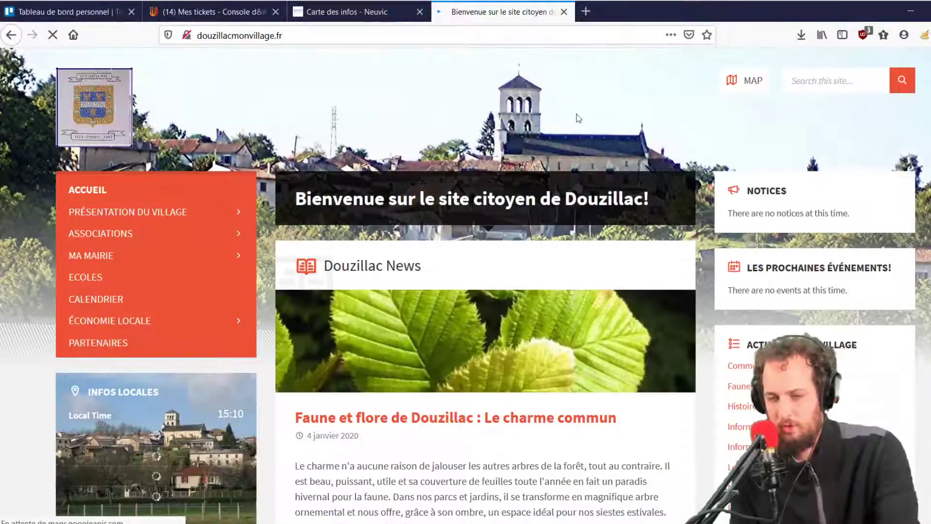
{"action": "left_click", "coordinate": [504, 37]}
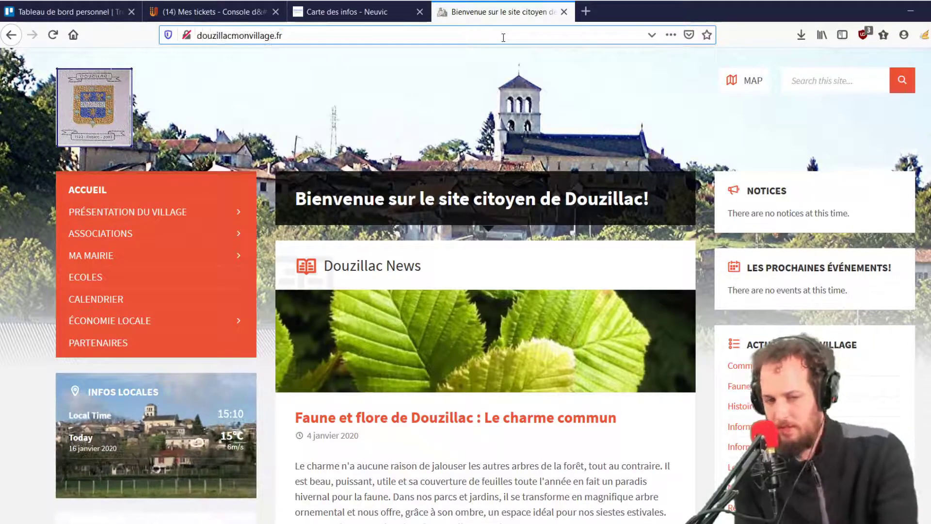
{"action": "type", "text": "/wp-admin/"}
{"action": "key", "text": "Return"}
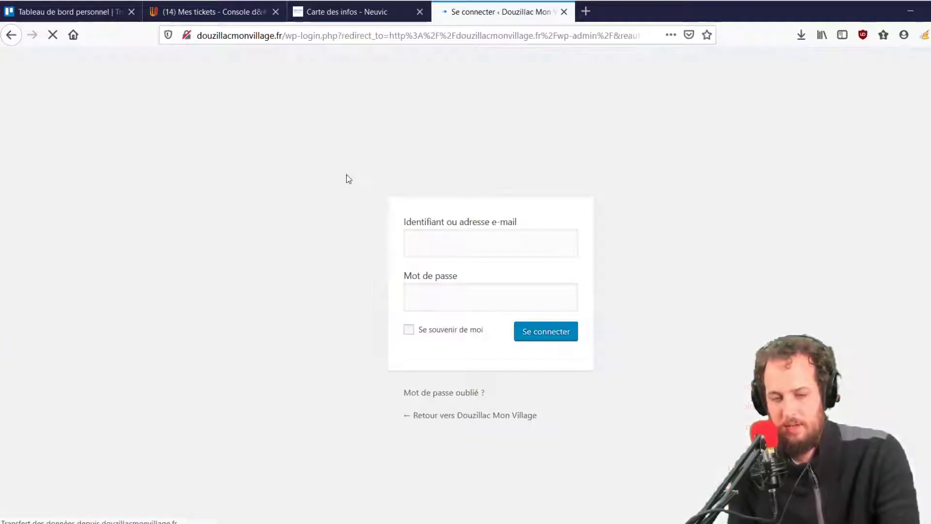
Step: Log in to the WordPress dashboard with the username admin and the account password
{"action": "type", "text": "admin"}
{"action": "key", "text": "Tab"}
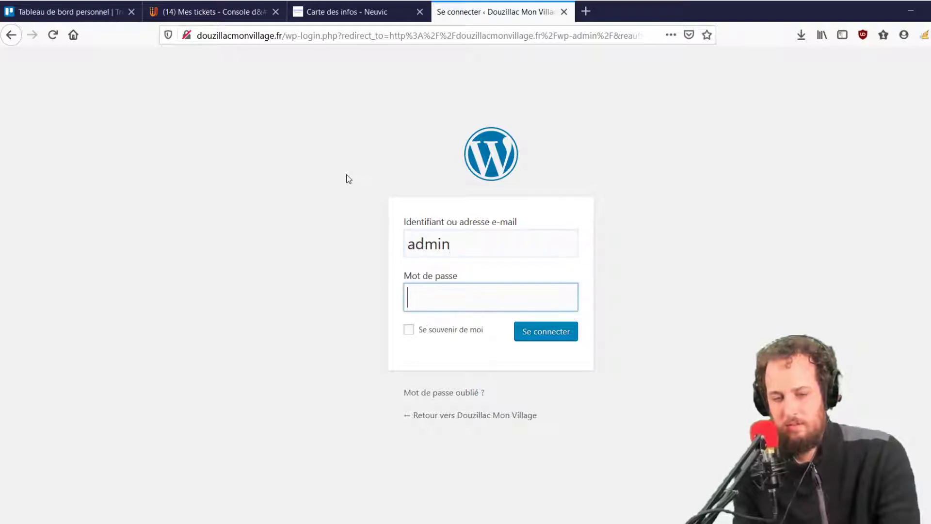
{"action": "type", "text": "••••••••"}
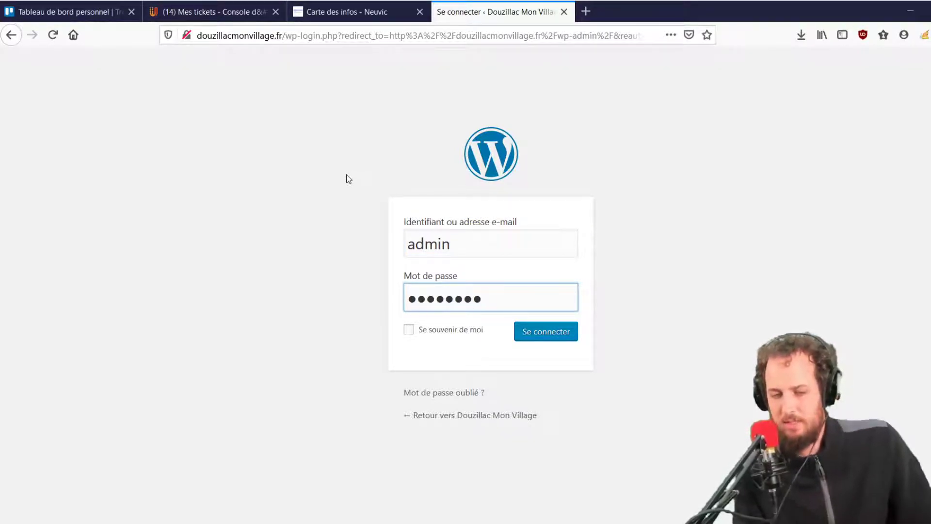
{"action": "key", "text": "Return"}
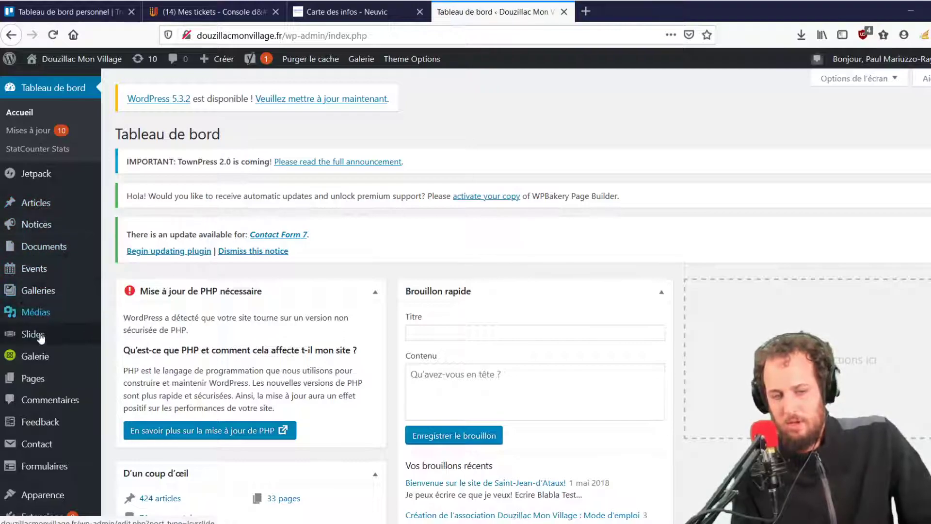
Step: Find the "Ma Mairie" page in the site's page list and open it for editing
{"action": "mouse_move", "coordinate": [41, 338]}
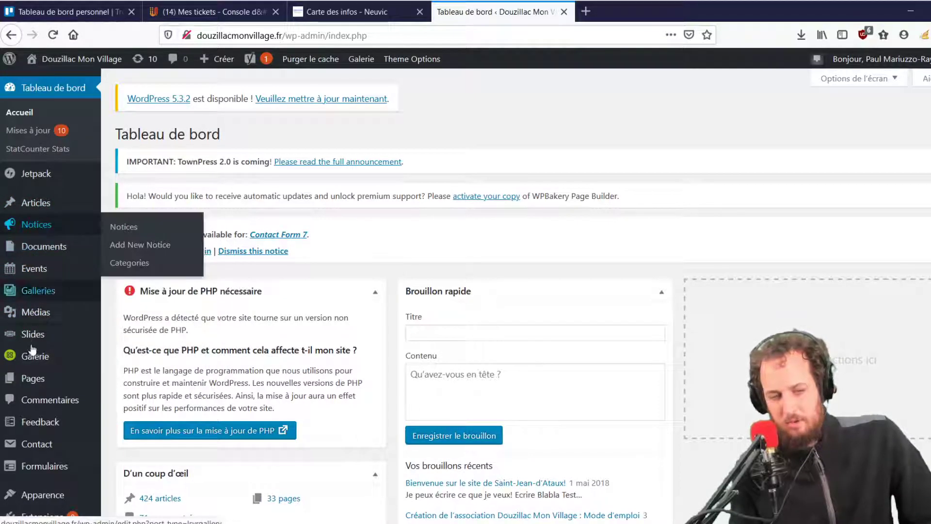
{"action": "mouse_move", "coordinate": [36, 381]}
{"action": "left_click", "coordinate": [138, 386]}
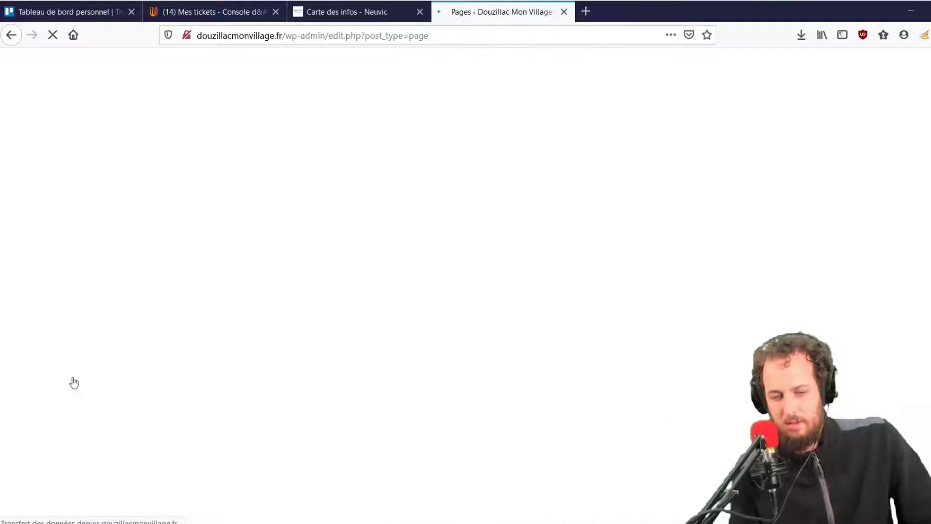
{"action": "scroll", "coordinate": [223, 317], "scroll_direction": "down", "scroll_amount": 3}
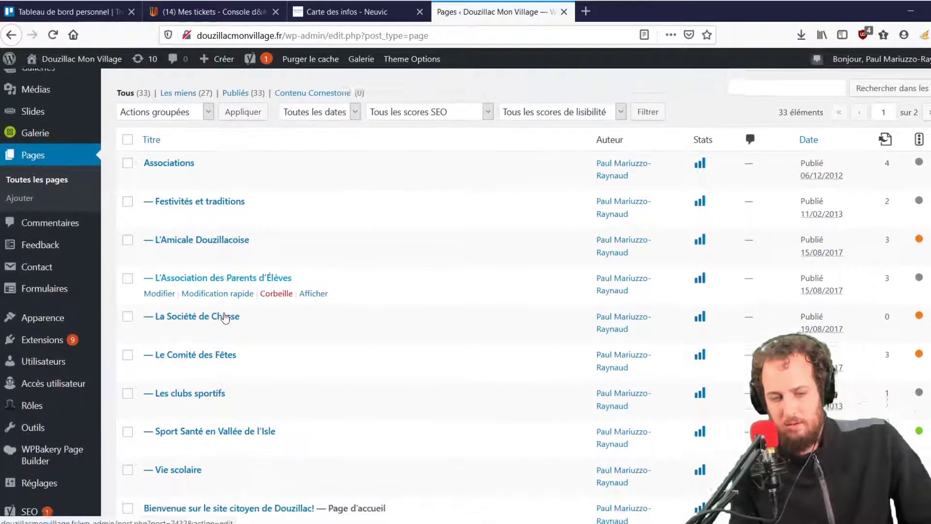
{"action": "scroll", "coordinate": [224, 318], "scroll_direction": "down", "scroll_amount": 3}
{"action": "scroll", "coordinate": [225, 317], "scroll_direction": "down", "scroll_amount": 3}
{"action": "scroll", "coordinate": [224, 317], "scroll_direction": "down", "scroll_amount": 2}
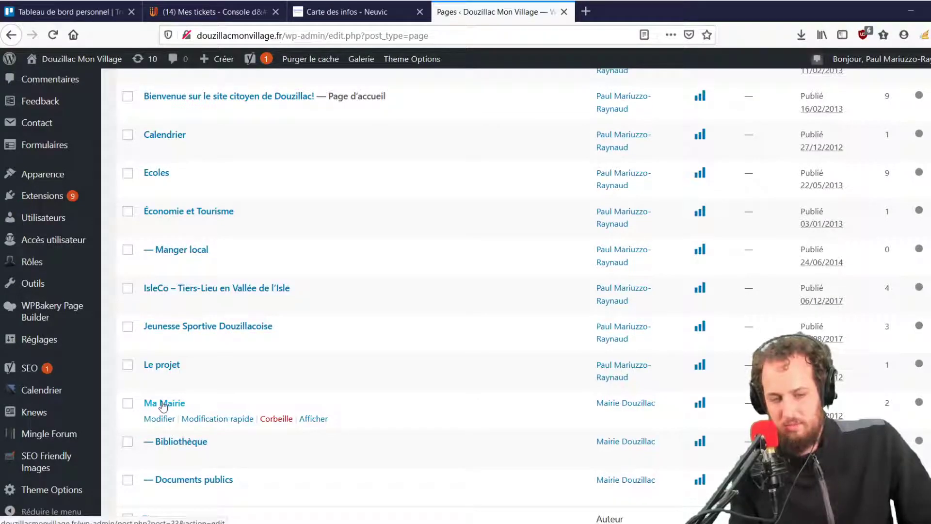
{"action": "left_click", "coordinate": [162, 404]}
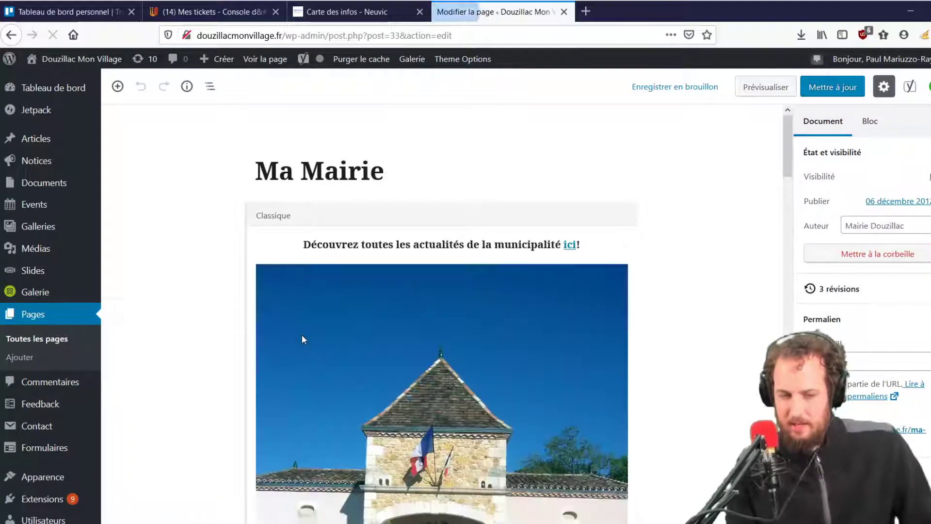
Step: Add an empty Classic block below the existing content of the "Ma Mairie" page
{"action": "scroll", "coordinate": [301, 335], "scroll_direction": "down", "scroll_amount": 10}
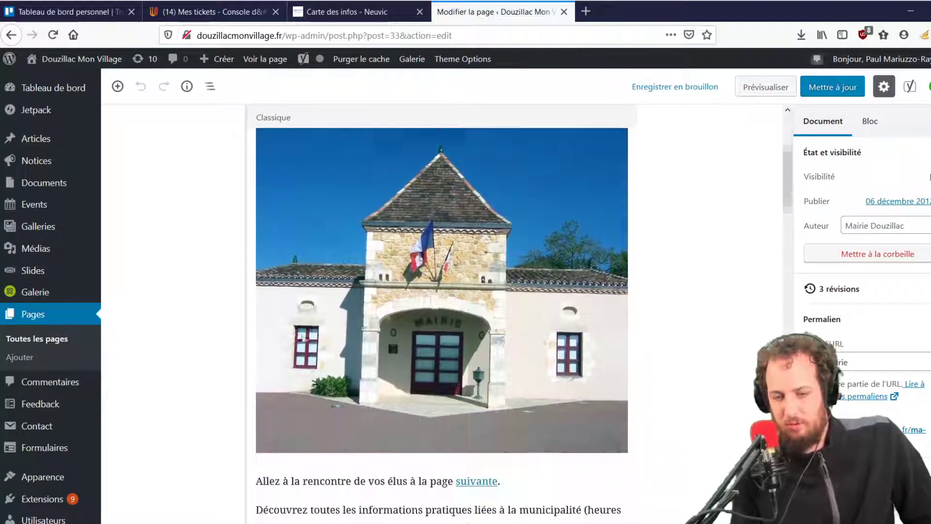
{"action": "scroll", "coordinate": [301, 337], "scroll_direction": "down", "scroll_amount": 2}
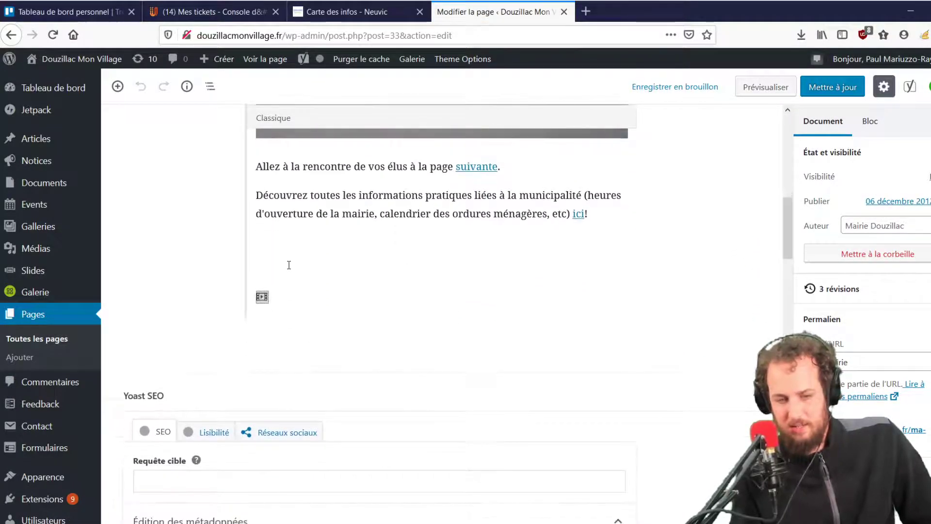
{"action": "left_click", "coordinate": [287, 264]}
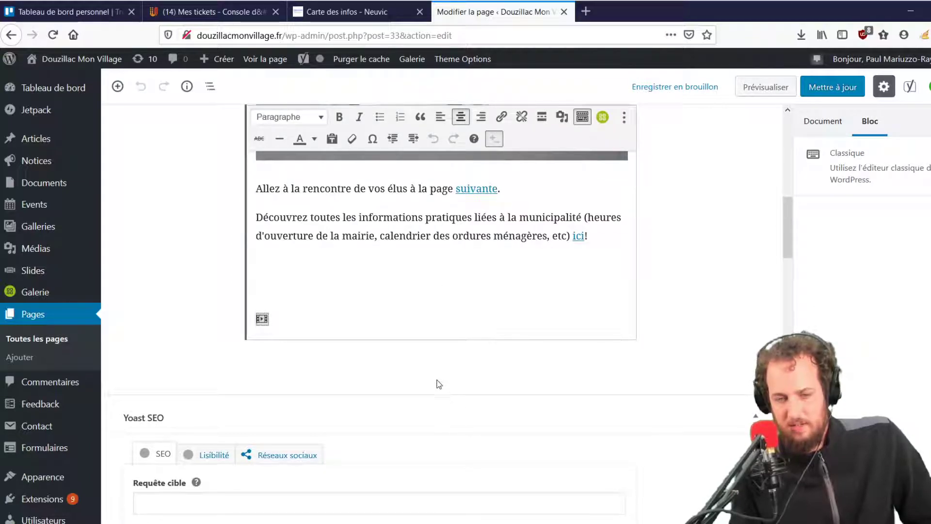
{"action": "left_click", "coordinate": [438, 383]}
{"action": "left_click", "coordinate": [443, 362]}
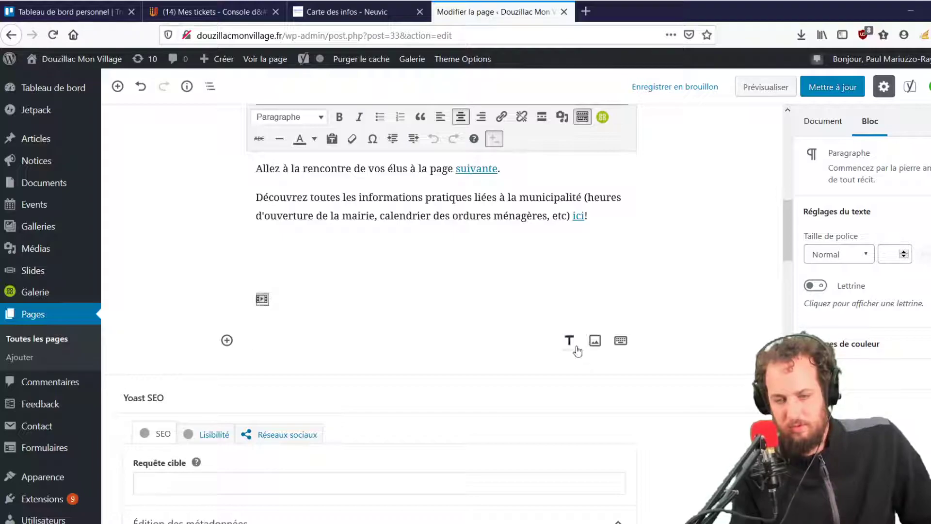
{"action": "left_click", "coordinate": [620, 341]}
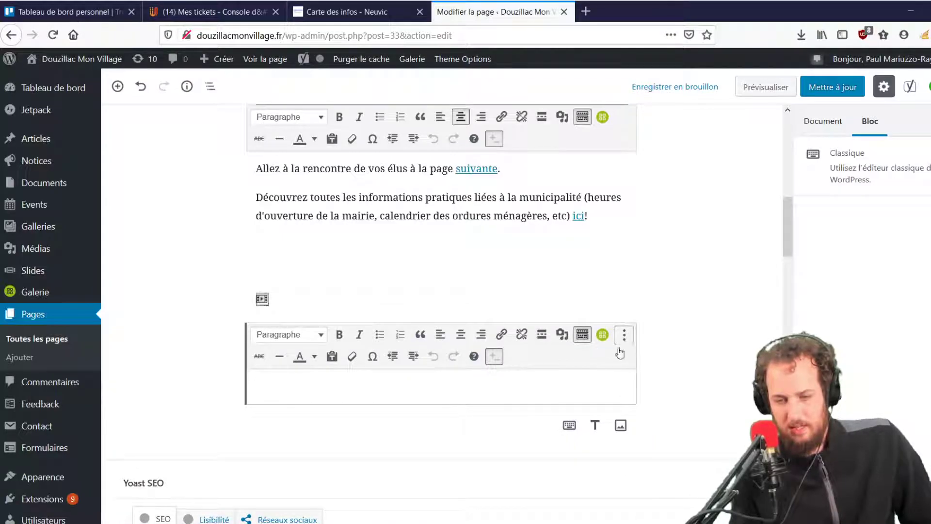
Step: Paste the copied iframe code into the new Classic block and switch that block to HTML editing
{"action": "scroll", "coordinate": [389, 378], "scroll_direction": "down", "scroll_amount": 2}
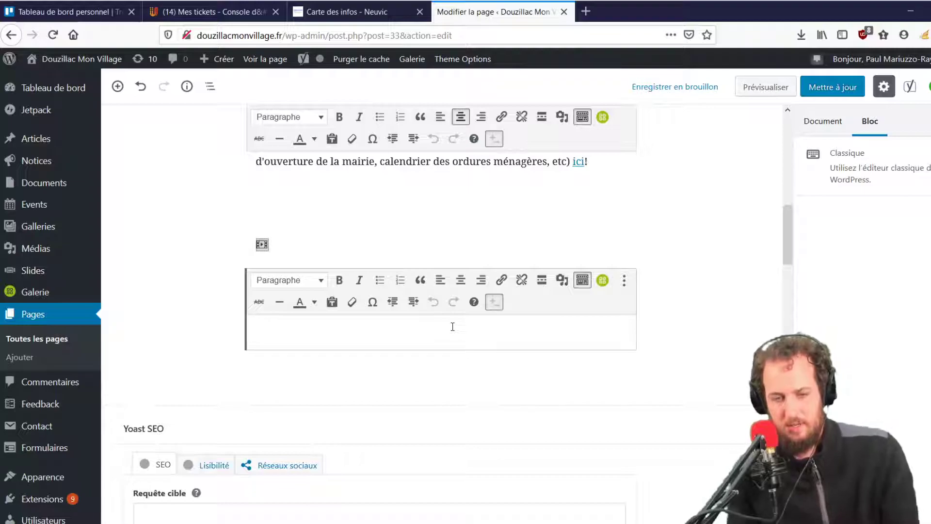
{"action": "key", "text": "ctrl+v"}
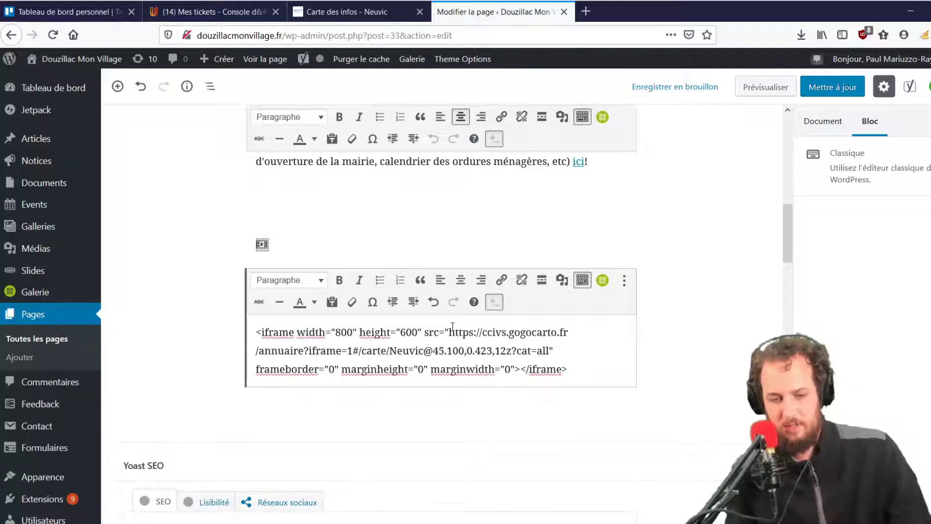
{"action": "left_click", "coordinate": [624, 280]}
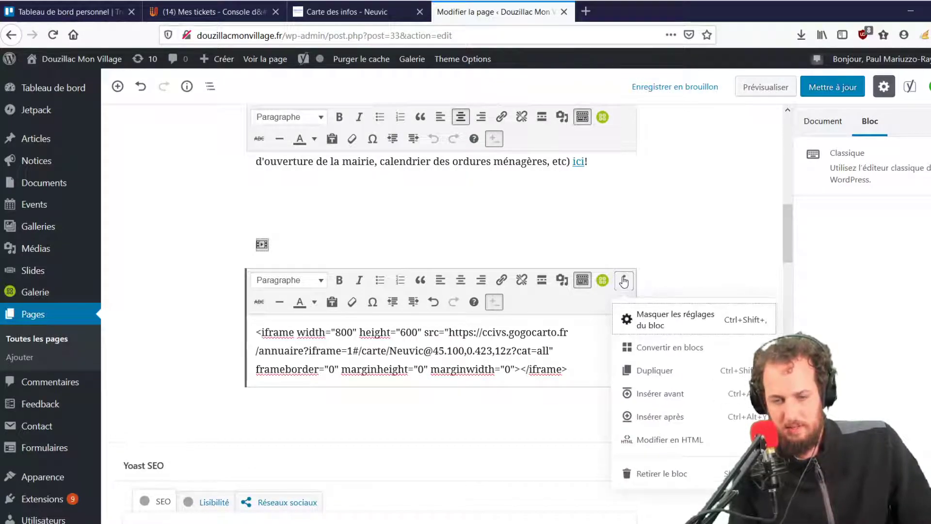
{"action": "left_click", "coordinate": [648, 441]}
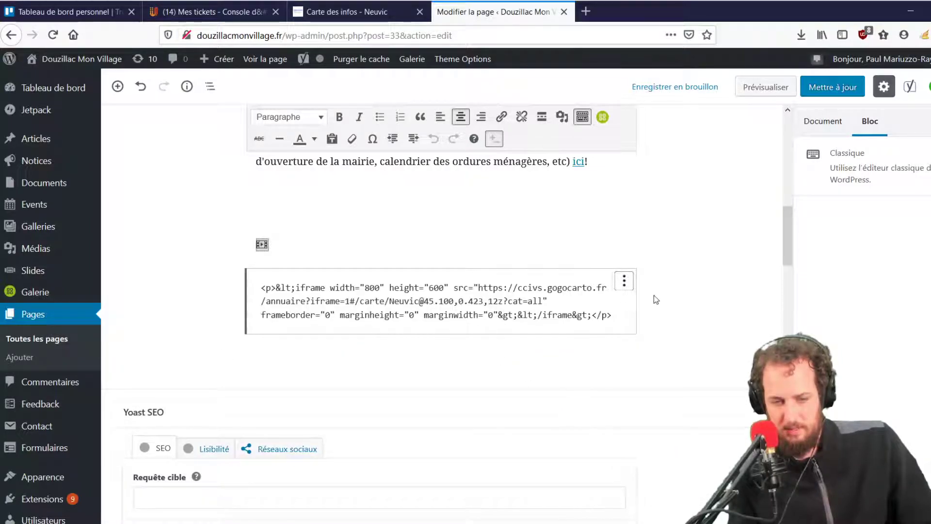
Step: Preview the "Ma Mairie" page and check how the iframe code renders at the end of its content
{"action": "left_click", "coordinate": [681, 311]}
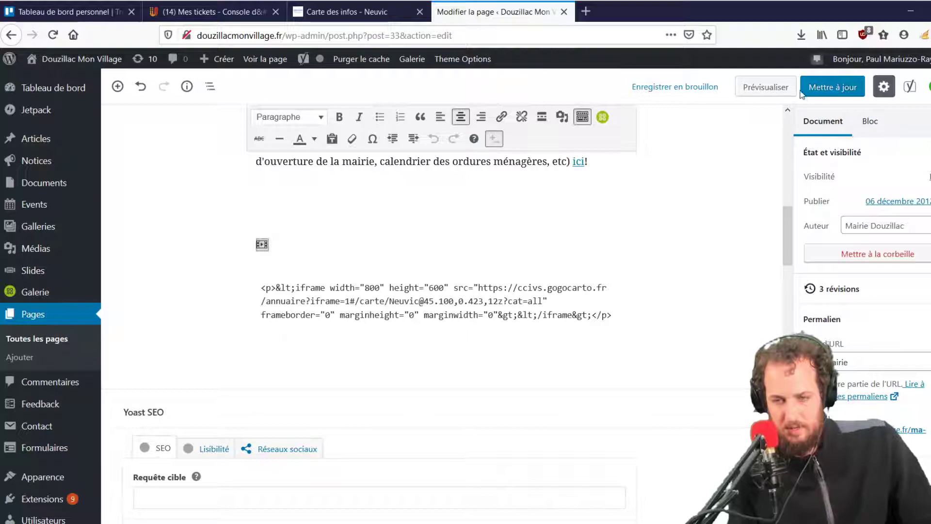
{"action": "left_click", "coordinate": [765, 93]}
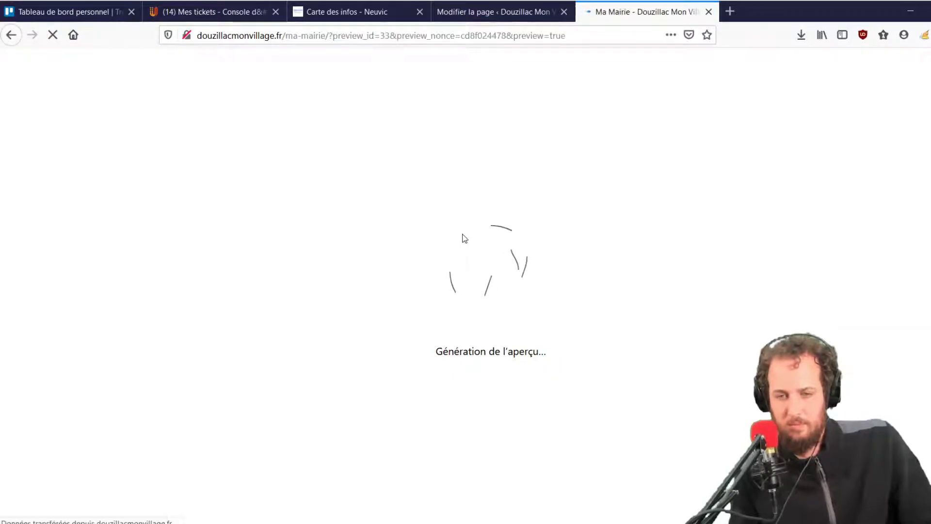
{"action": "scroll", "coordinate": [462, 235], "scroll_direction": "down", "scroll_amount": 4}
{"action": "scroll", "coordinate": [463, 237], "scroll_direction": "down", "scroll_amount": 6}
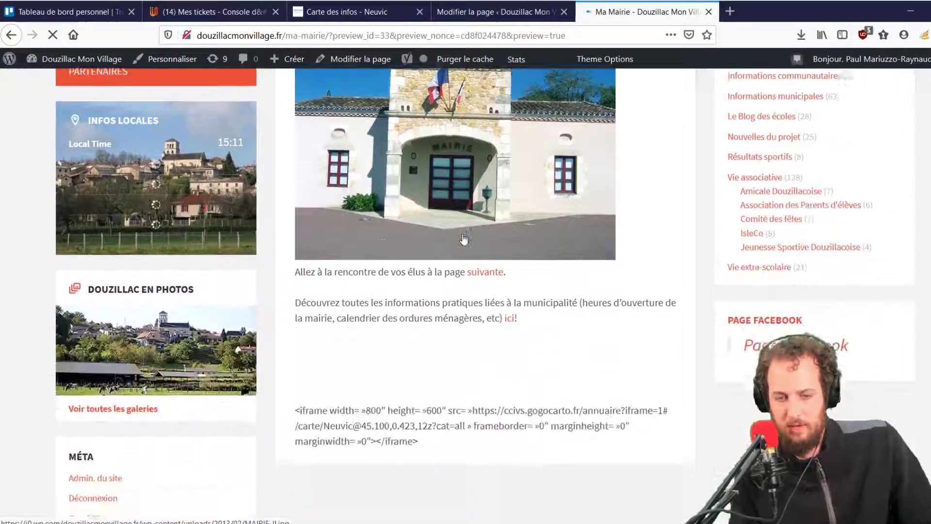
{"action": "scroll", "coordinate": [516, 84], "scroll_direction": "up", "scroll_amount": 4}
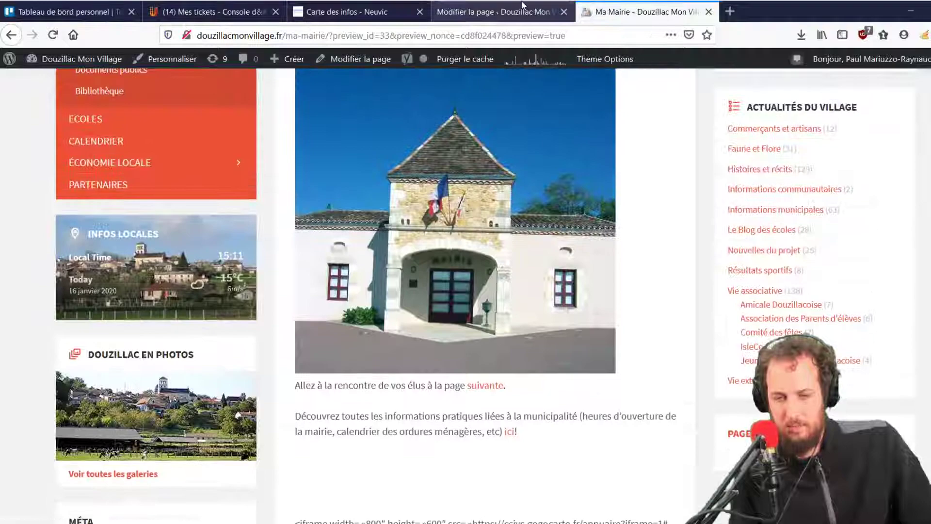
Step: Replace the block's entire HTML with the copied iframe code and preview the embedded map on the page again
{"action": "left_click", "coordinate": [503, 7]}
{"action": "left_click", "coordinate": [435, 297]}
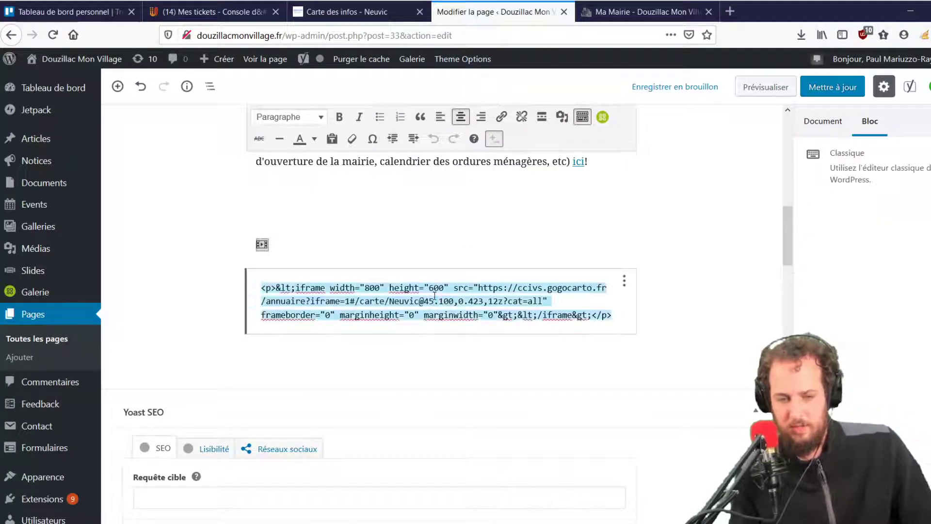
{"action": "key", "text": "ctrl+a"}
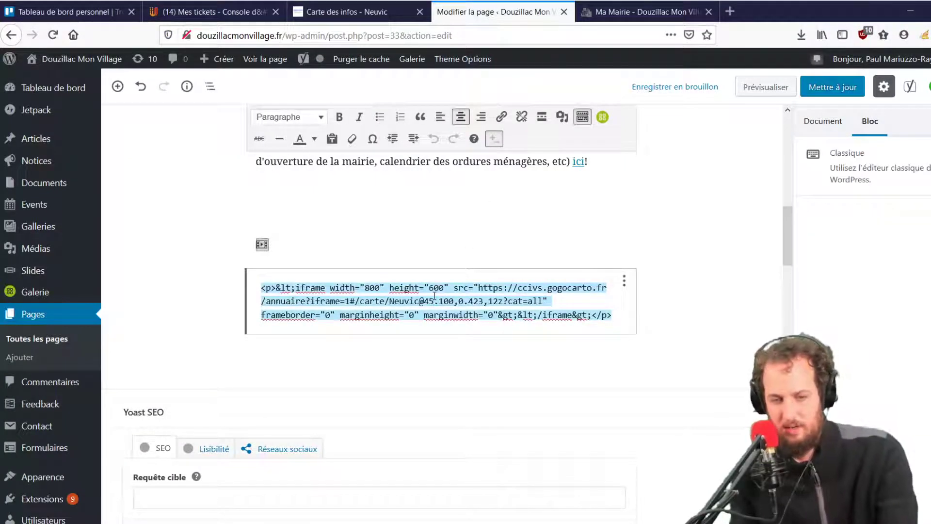
{"action": "key", "text": "BackSpace"}
{"action": "key", "text": "ctrl+v"}
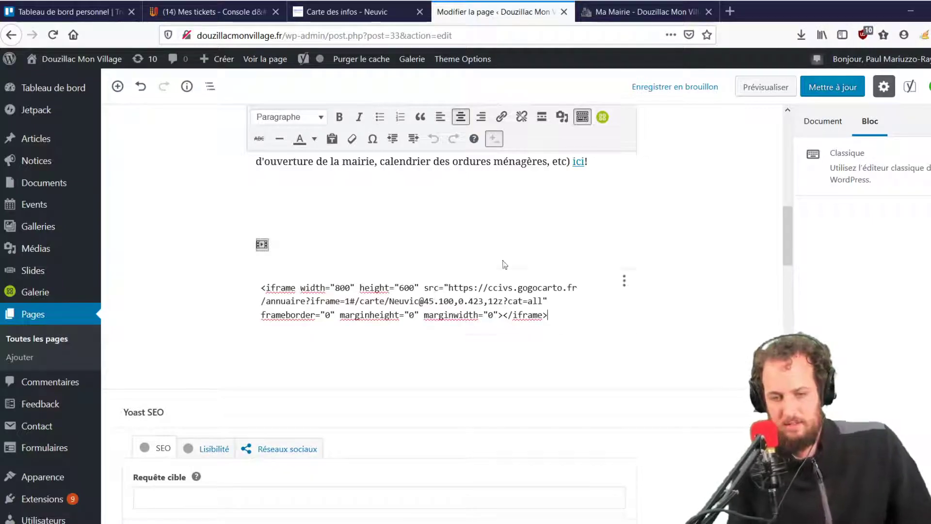
{"action": "left_click", "coordinate": [775, 92]}
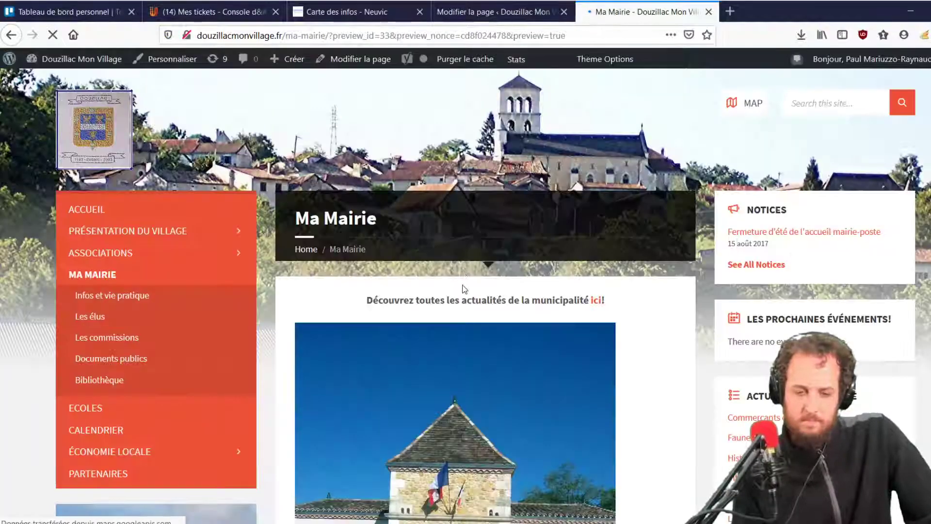
{"action": "scroll", "coordinate": [462, 288], "scroll_direction": "down", "scroll_amount": 15}
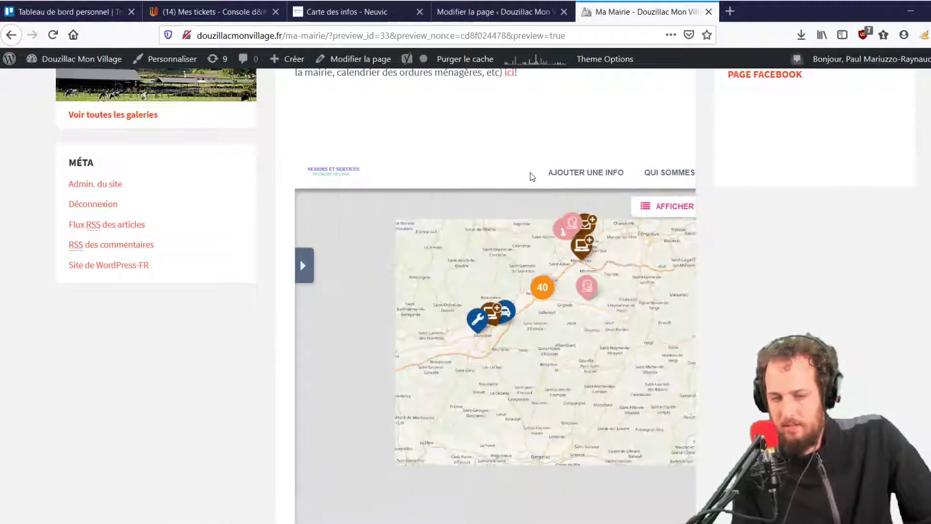
Step: Switch to the GoGoCarto map of Neuvic, open its iframe export and select the HTML embed code
{"action": "scroll", "coordinate": [538, 151], "scroll_direction": "up", "scroll_amount": 1}
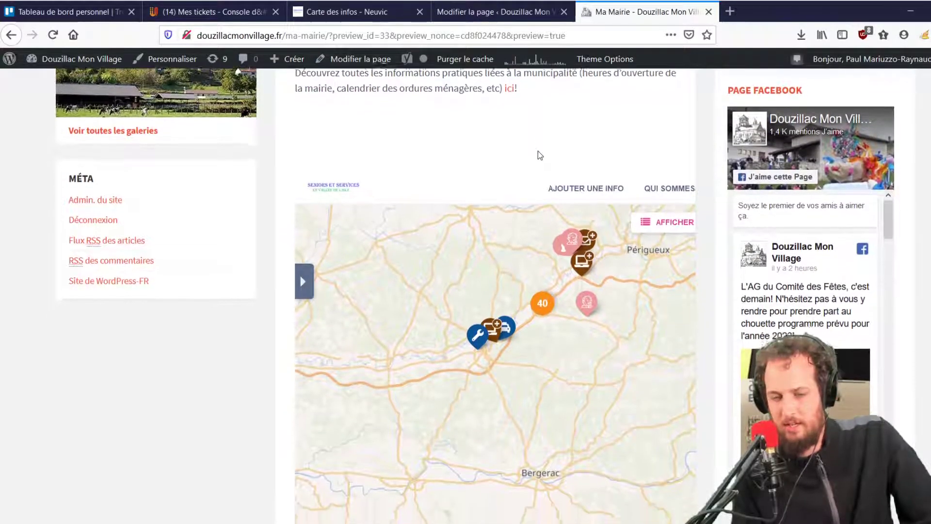
{"action": "scroll", "coordinate": [537, 150], "scroll_direction": "down", "scroll_amount": 2}
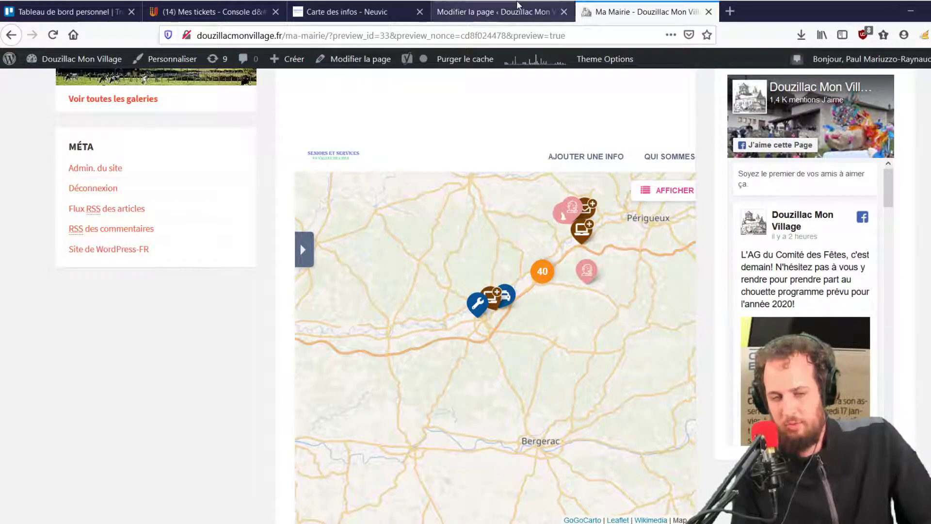
{"action": "left_click", "coordinate": [347, 12]}
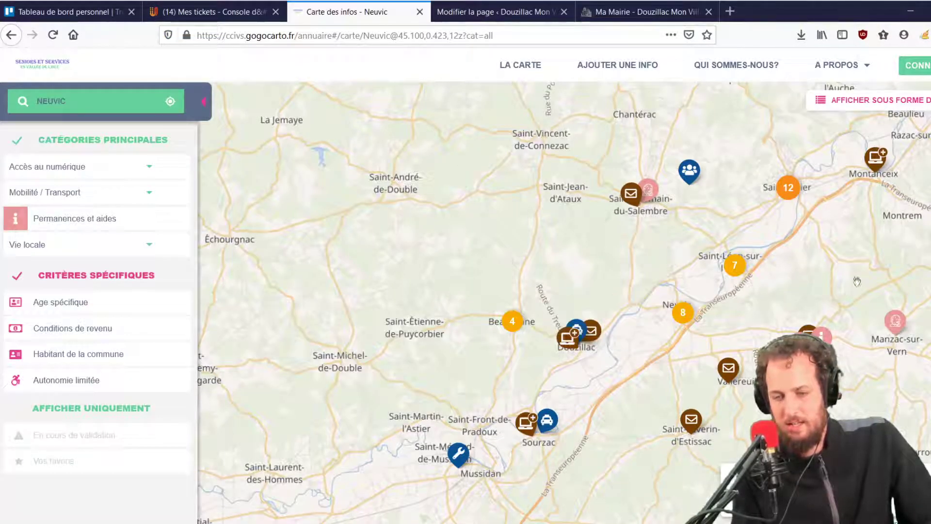
{"action": "left_click", "coordinate": [912, 476]}
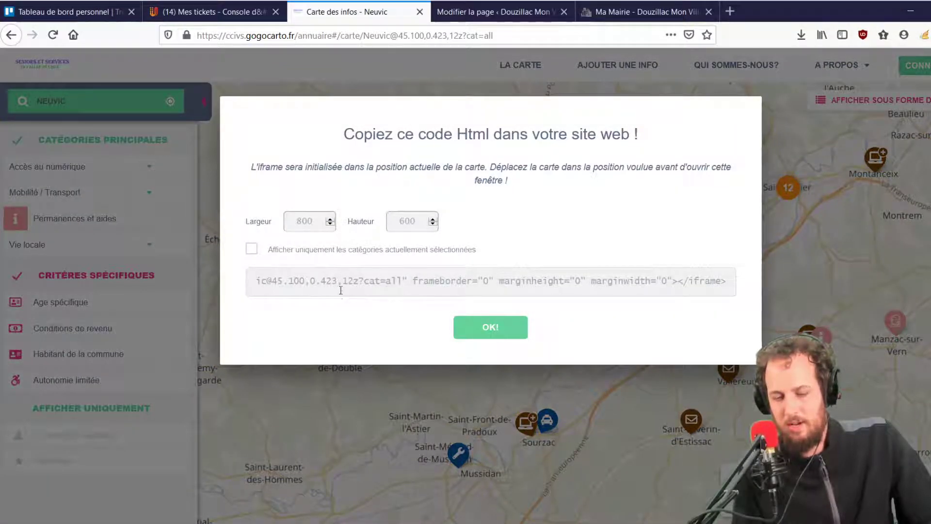
{"action": "left_click_drag", "start_coordinate": [342, 272], "coordinate": [200, 274]}
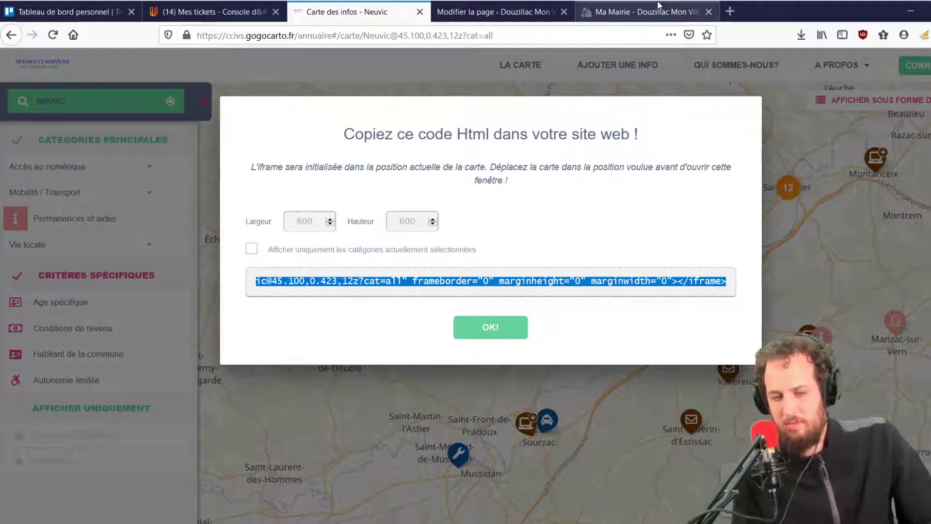
Step: Return to the "Ma Mairie" page preview and zoom in on the embedded map near Mussidan
{"action": "left_click", "coordinate": [645, 12]}
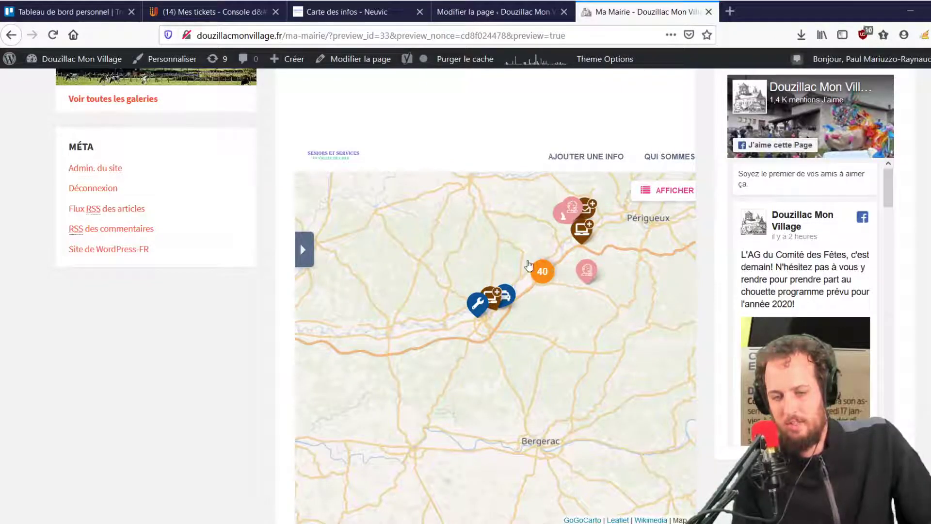
{"action": "scroll", "coordinate": [498, 310], "scroll_direction": "up", "scroll_amount": 1}
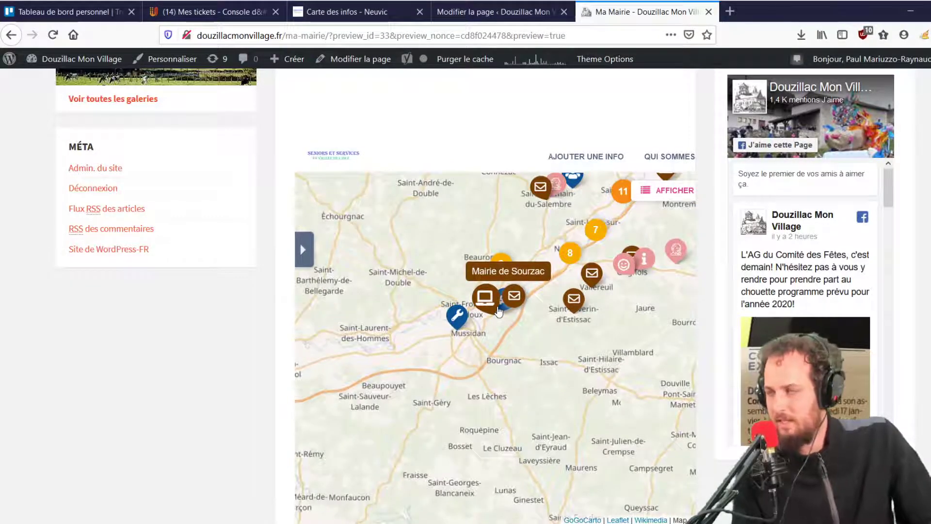